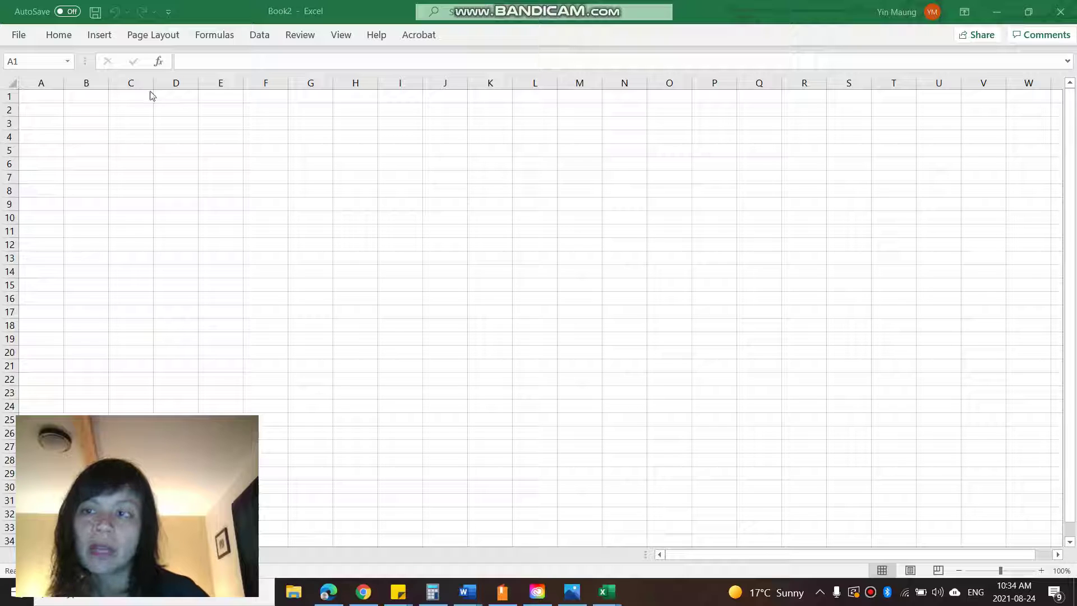
Step: Create the blank workbook Book3, then return to the File Home page with its templates
{"action": "left_click", "coordinate": [18, 36]}
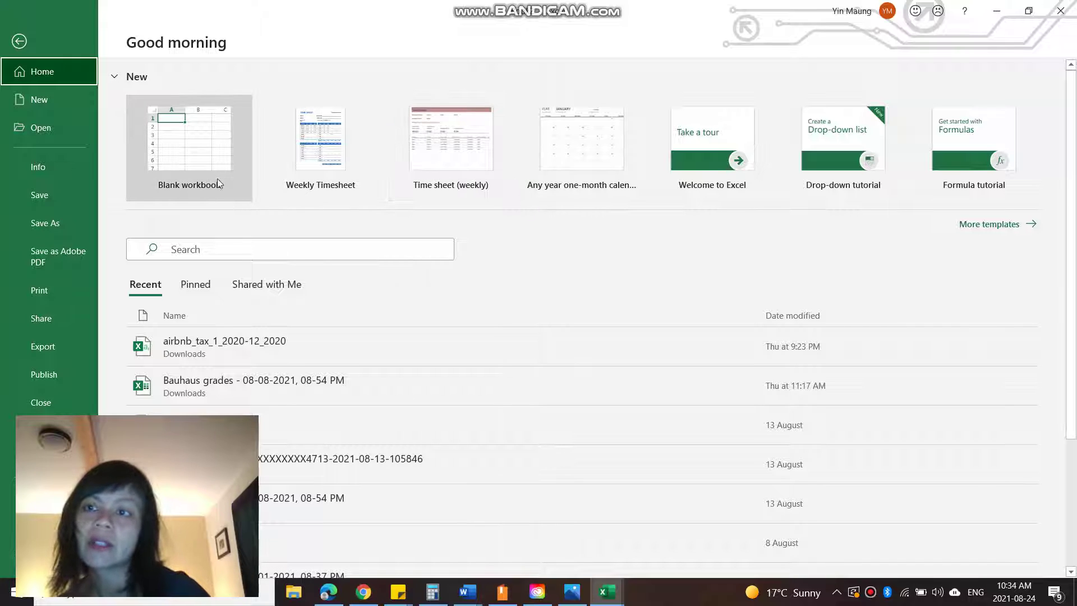
{"action": "left_click", "coordinate": [185, 145]}
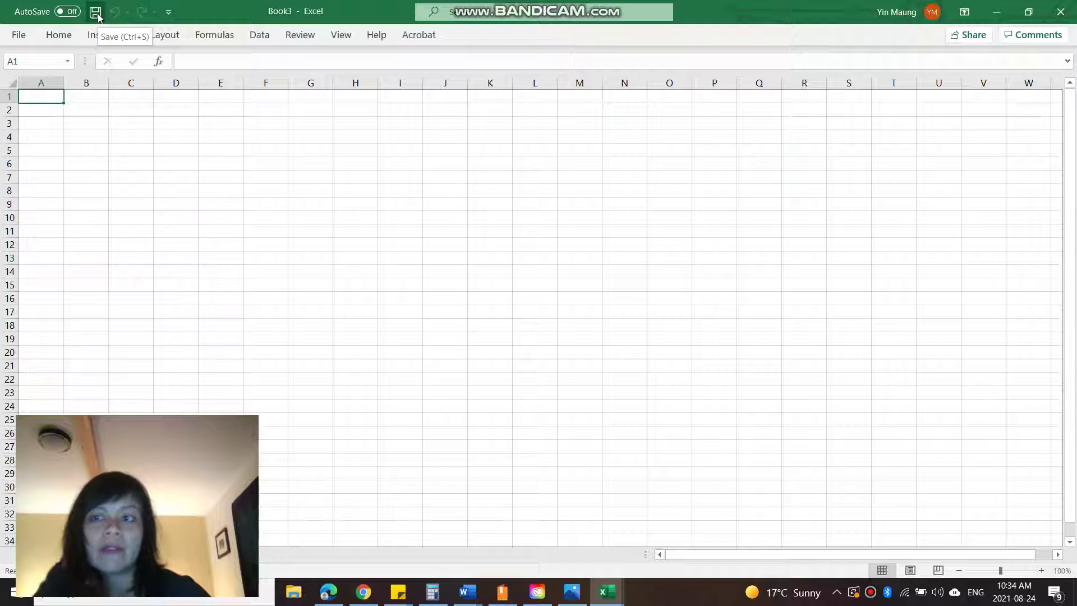
{"action": "left_click", "coordinate": [17, 38]}
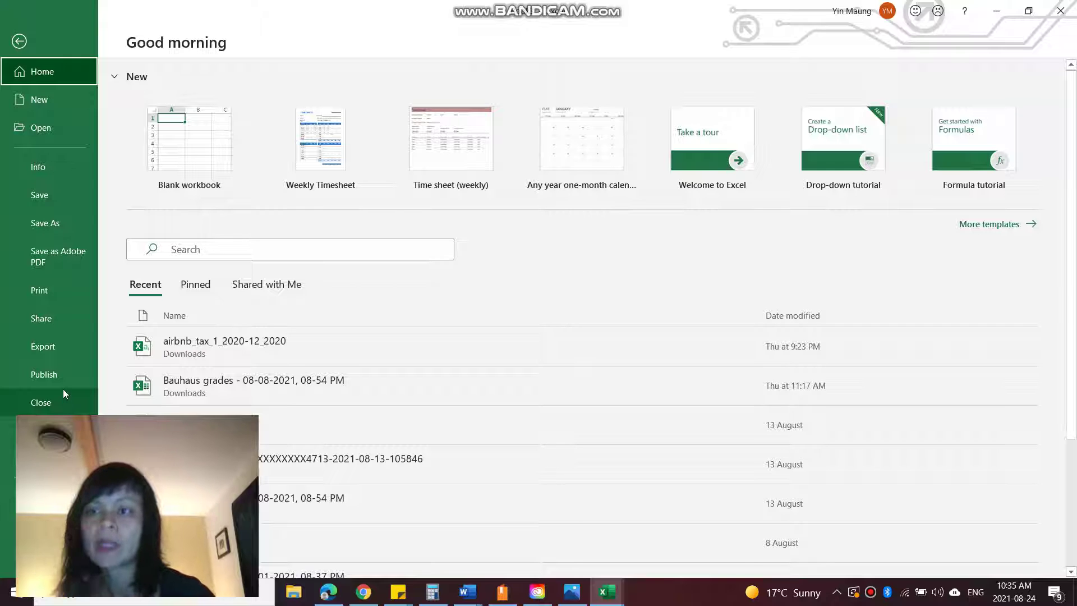
Step: In Save As, browse to the Documents > FDU > Info2105 folder
{"action": "left_click", "coordinate": [61, 194]}
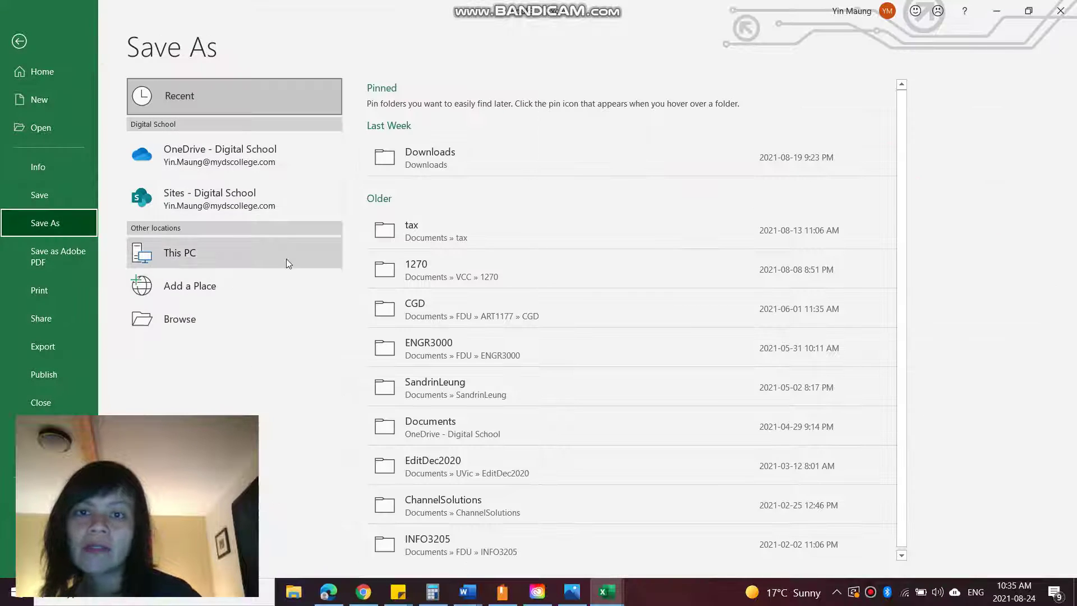
{"action": "left_click", "coordinate": [236, 316]}
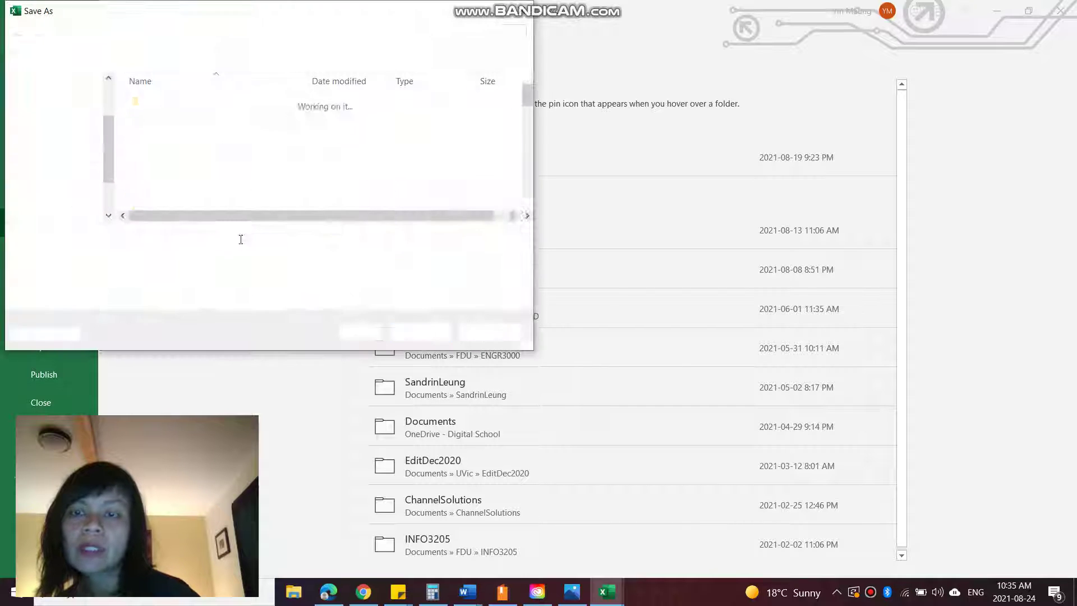
{"action": "scroll", "coordinate": [247, 151], "scroll_direction": "down", "scroll_amount": 3}
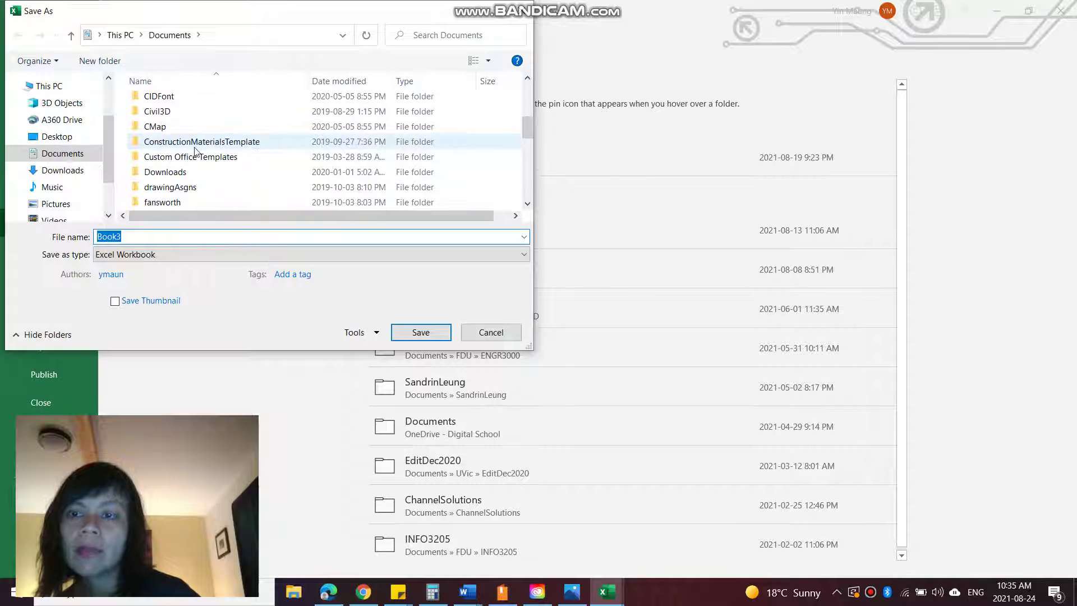
{"action": "scroll", "coordinate": [197, 149], "scroll_direction": "up", "scroll_amount": 3}
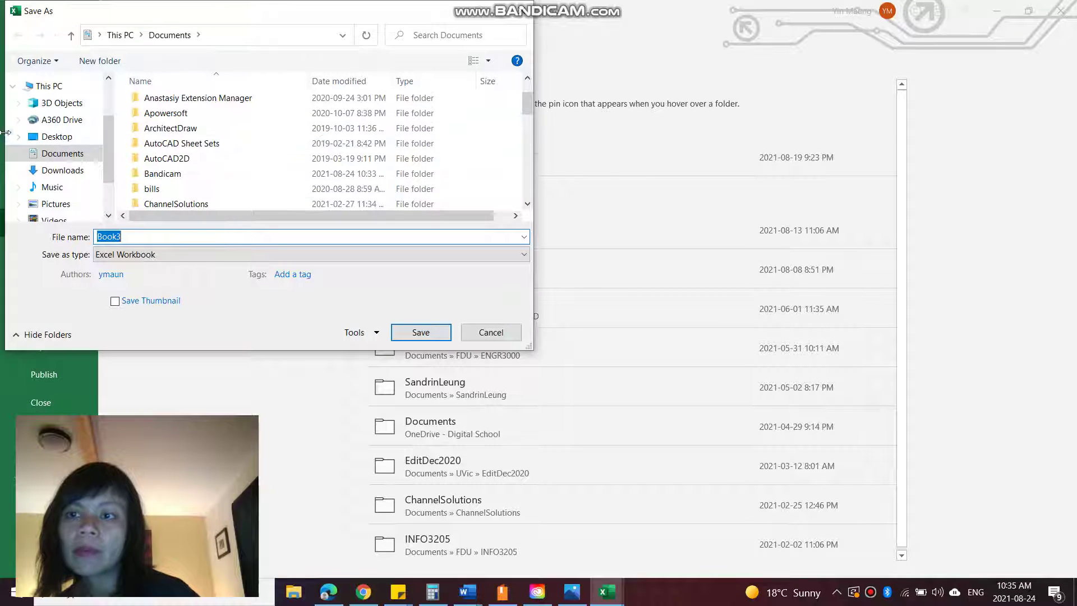
{"action": "left_click", "coordinate": [58, 158]}
{"action": "scroll", "coordinate": [182, 143], "scroll_direction": "down", "scroll_amount": 3}
{"action": "scroll", "coordinate": [181, 142], "scroll_direction": "down", "scroll_amount": 2}
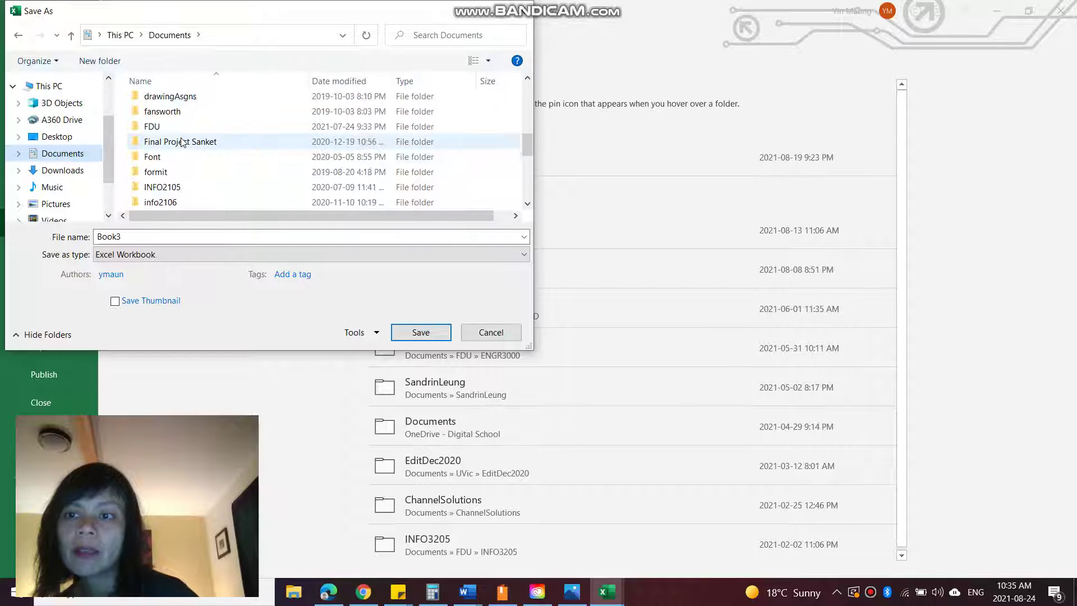
{"action": "double_click", "coordinate": [171, 121]}
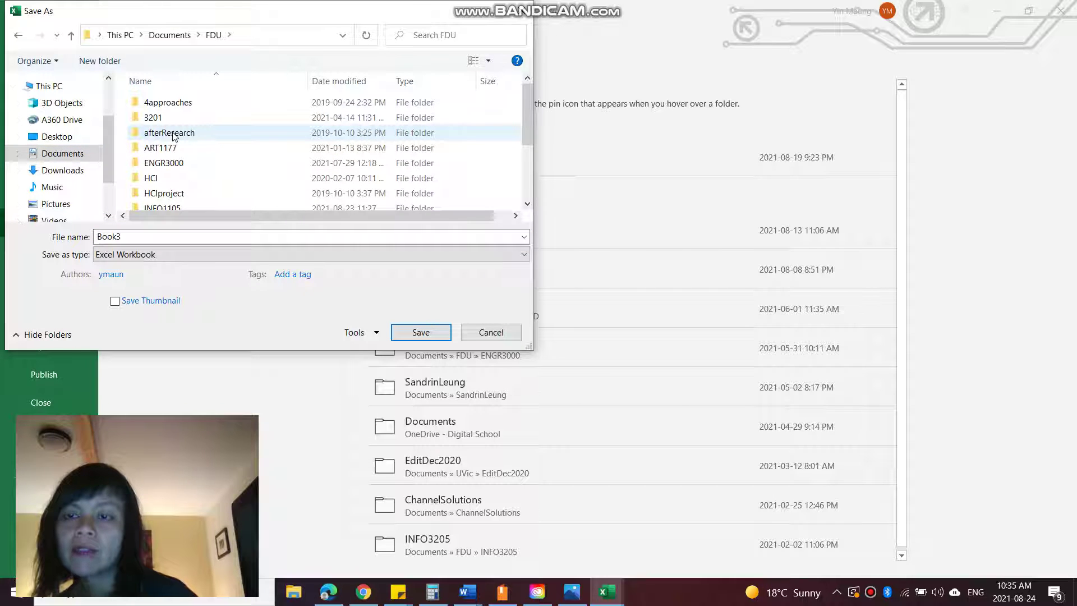
{"action": "scroll", "coordinate": [174, 137], "scroll_direction": "down", "scroll_amount": 2}
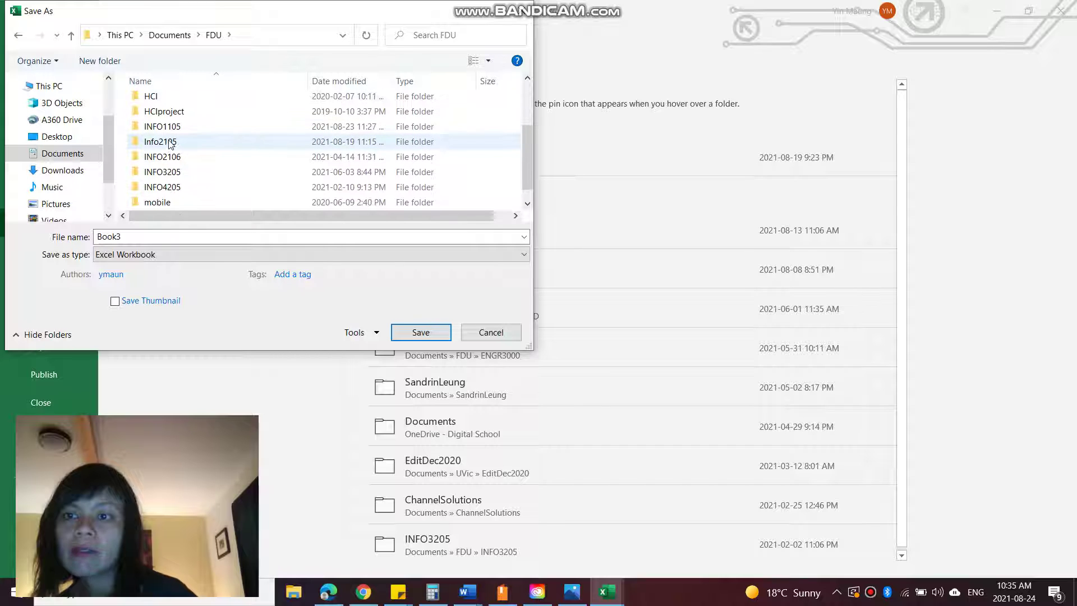
{"action": "double_click", "coordinate": [170, 143]}
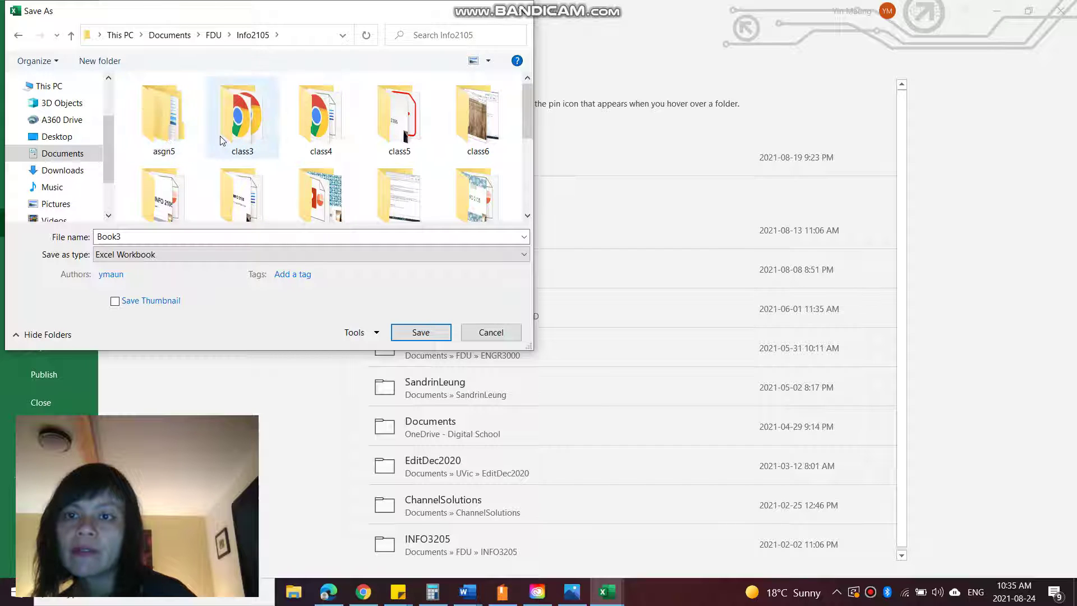
{"action": "scroll", "coordinate": [222, 140], "scroll_direction": "down", "scroll_amount": 3}
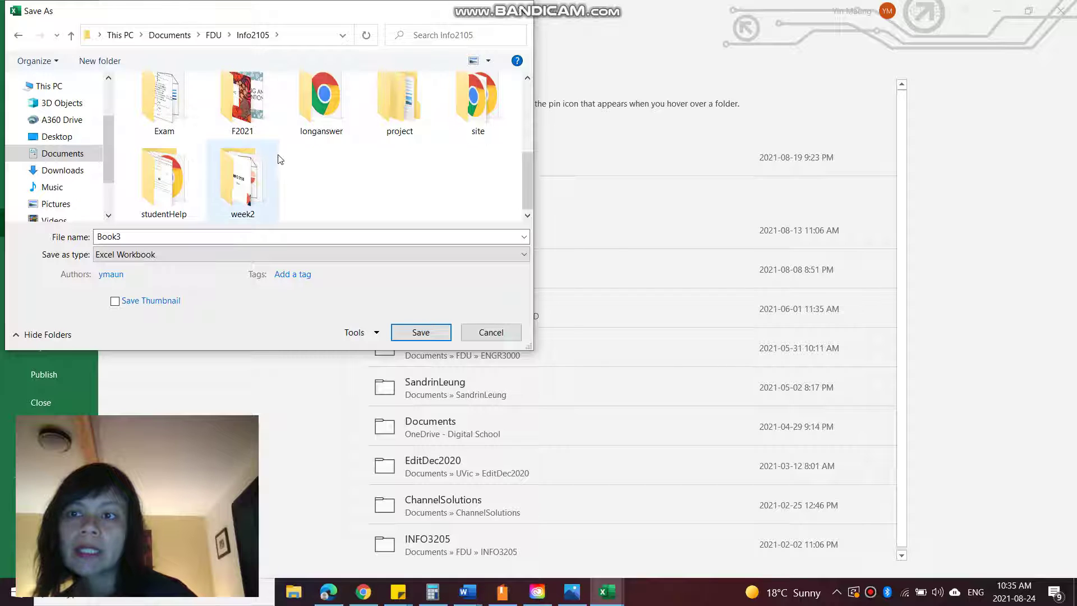
Step: Replace the name Book3 with class1 and save the workbook
{"action": "left_click", "coordinate": [204, 233]}
{"action": "double_click", "coordinate": [204, 234]}
{"action": "type", "text": "c"}
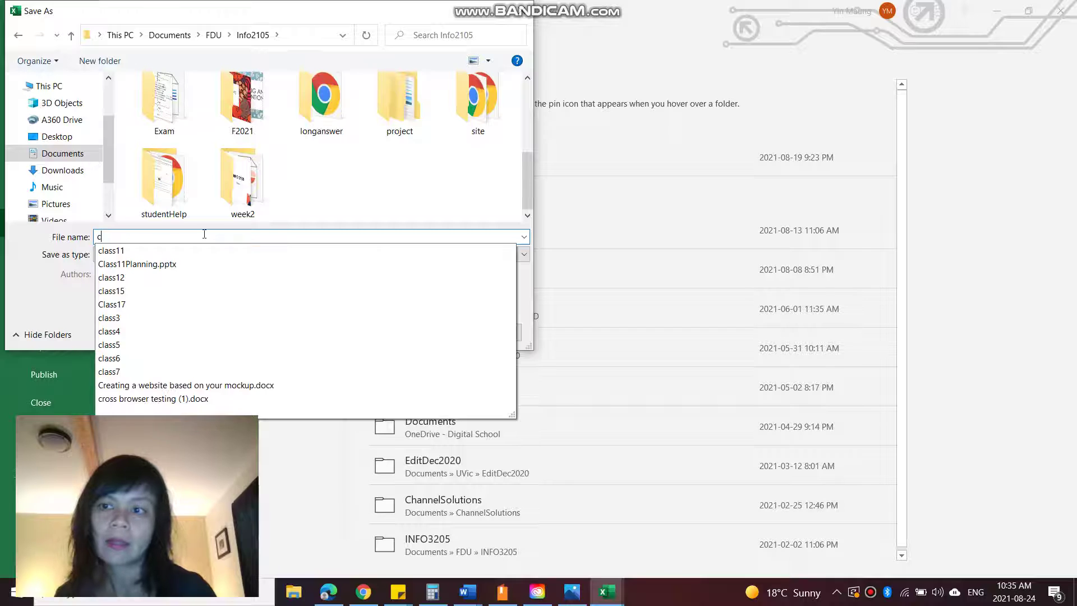
{"action": "type", "text": "lass1"}
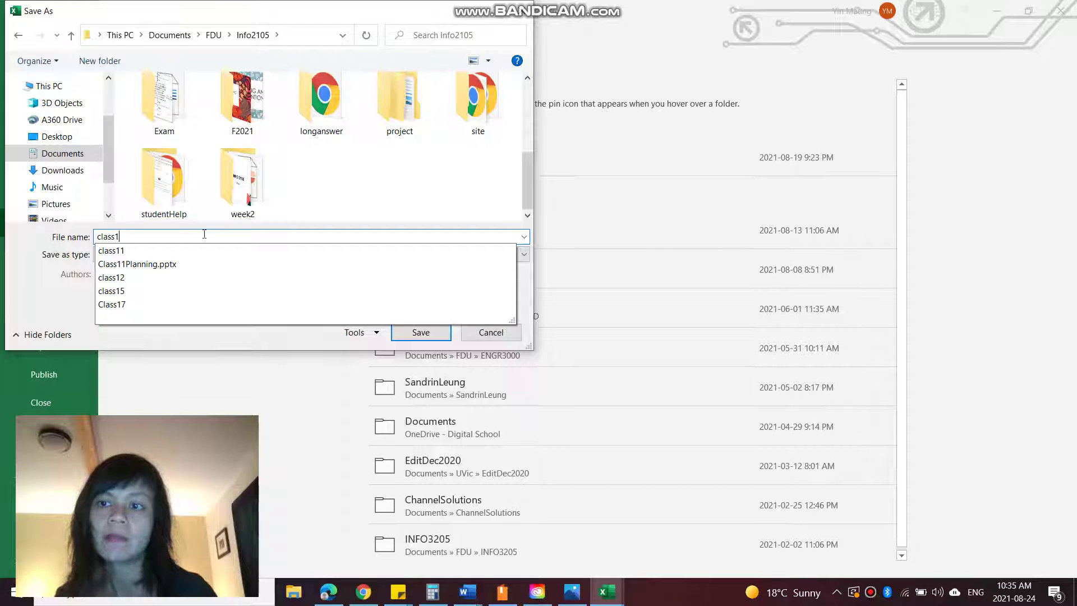
{"action": "left_click", "coordinate": [422, 333]}
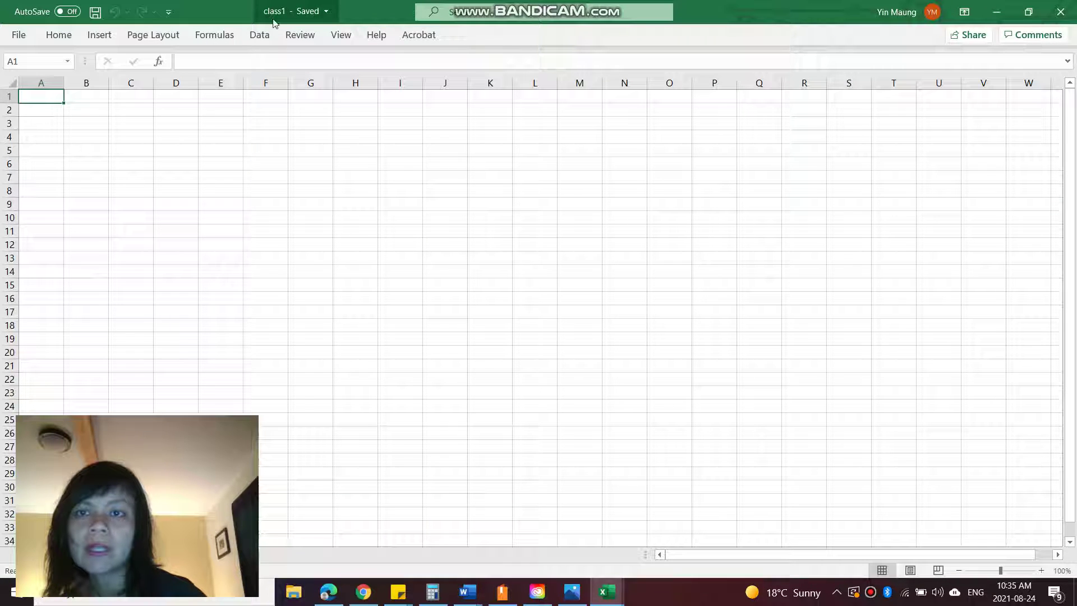
{"action": "left_click", "coordinate": [326, 13]}
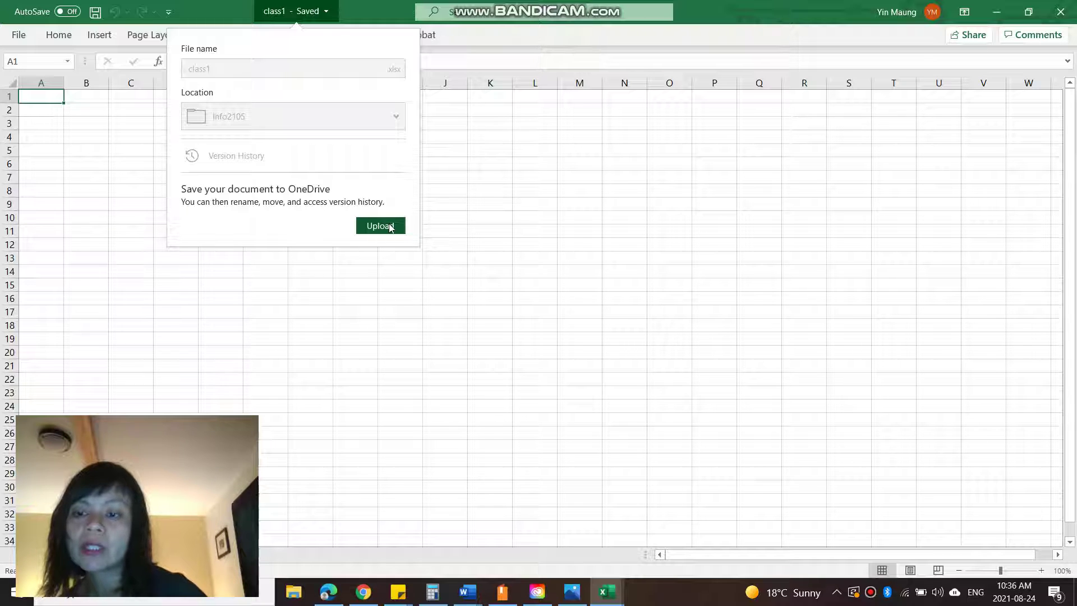
{"action": "left_click", "coordinate": [399, 264]}
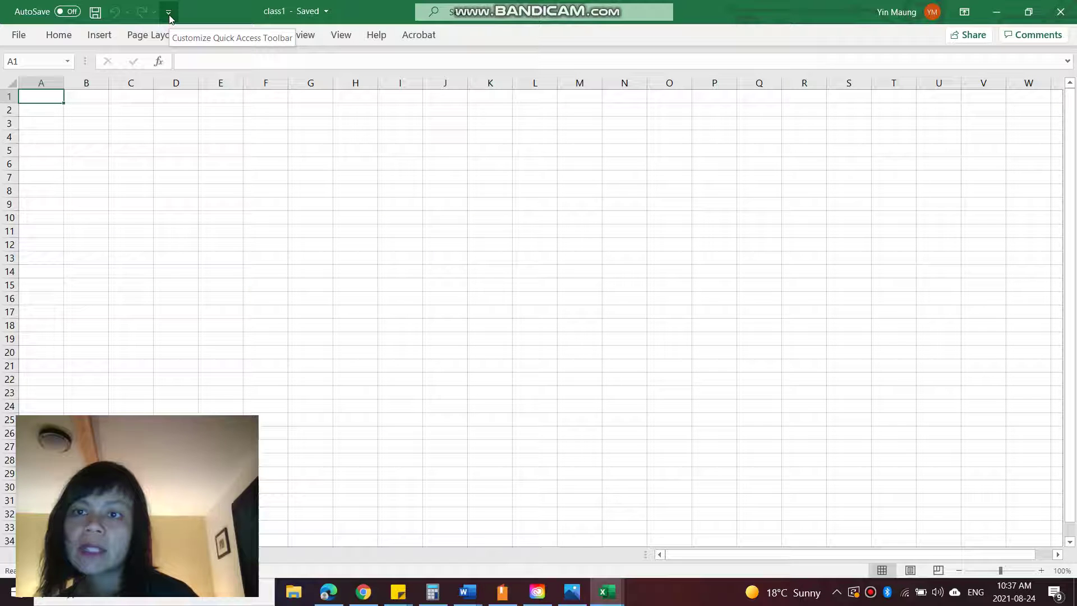
Step: Add Quick Print to the Quick Access Toolbar from its customize dropdown
{"action": "left_click", "coordinate": [169, 14]}
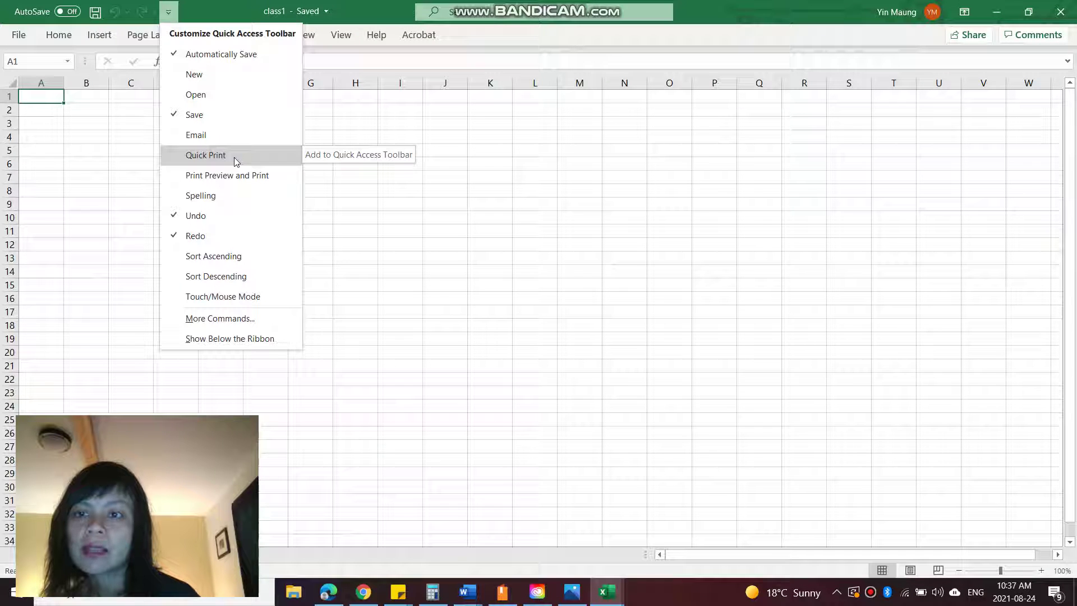
{"action": "left_click", "coordinate": [234, 157]}
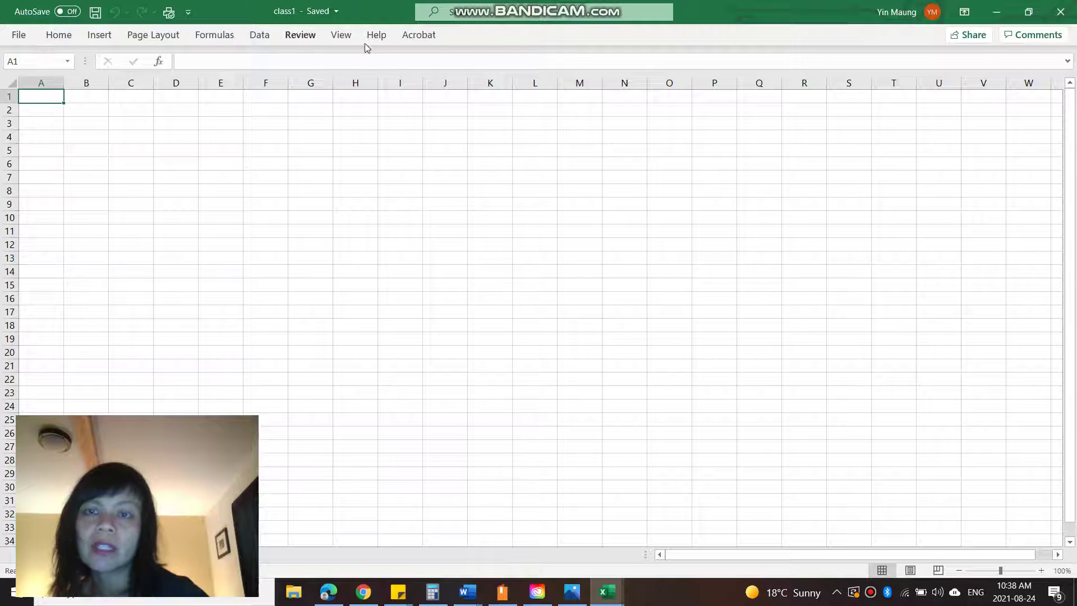
Step: Cycle through the Ribbon Display Options, finally setting the ribbon to Show Tabs only
{"action": "left_click", "coordinate": [964, 11]}
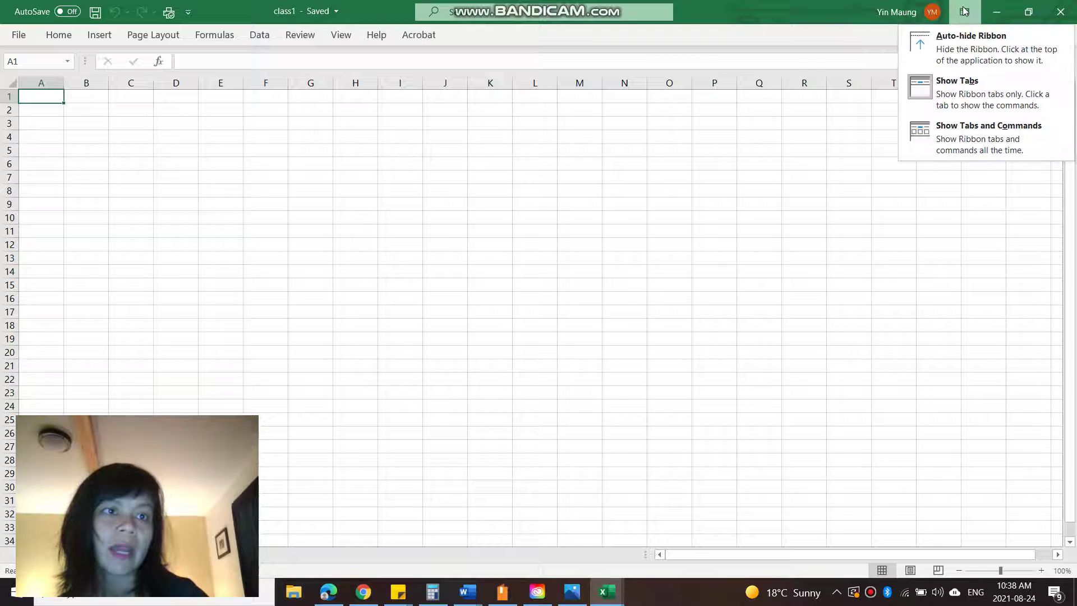
{"action": "left_click", "coordinate": [994, 133]}
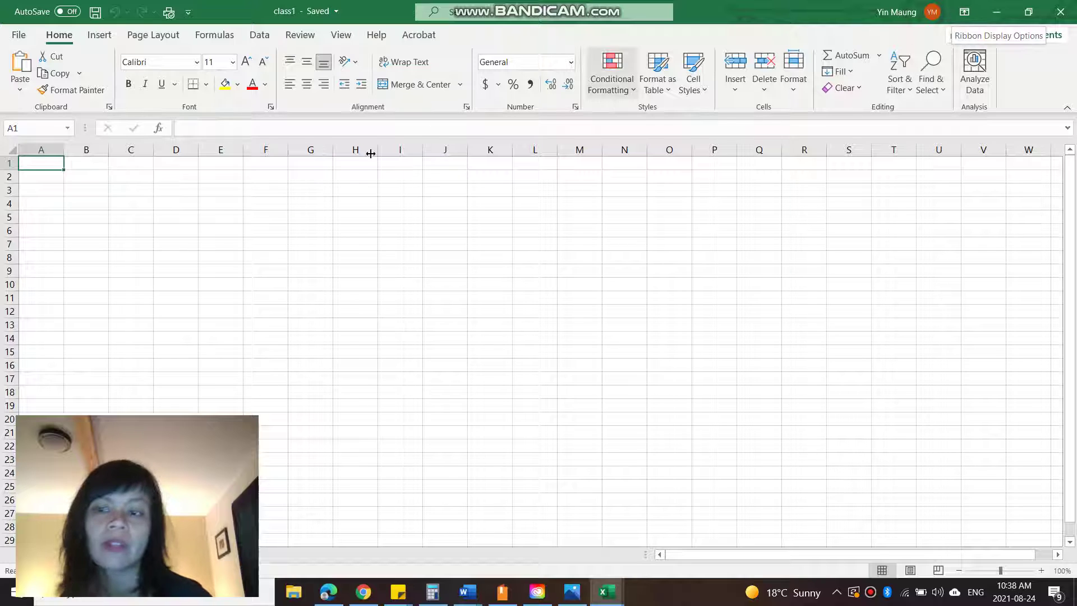
{"action": "left_click", "coordinate": [964, 13]}
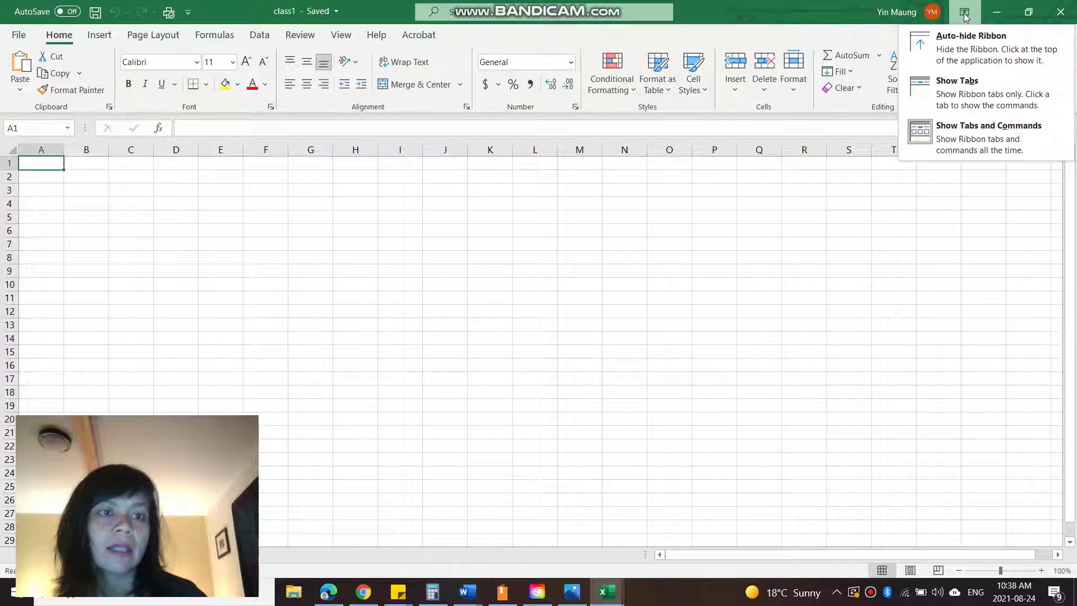
{"action": "left_click", "coordinate": [1007, 152]}
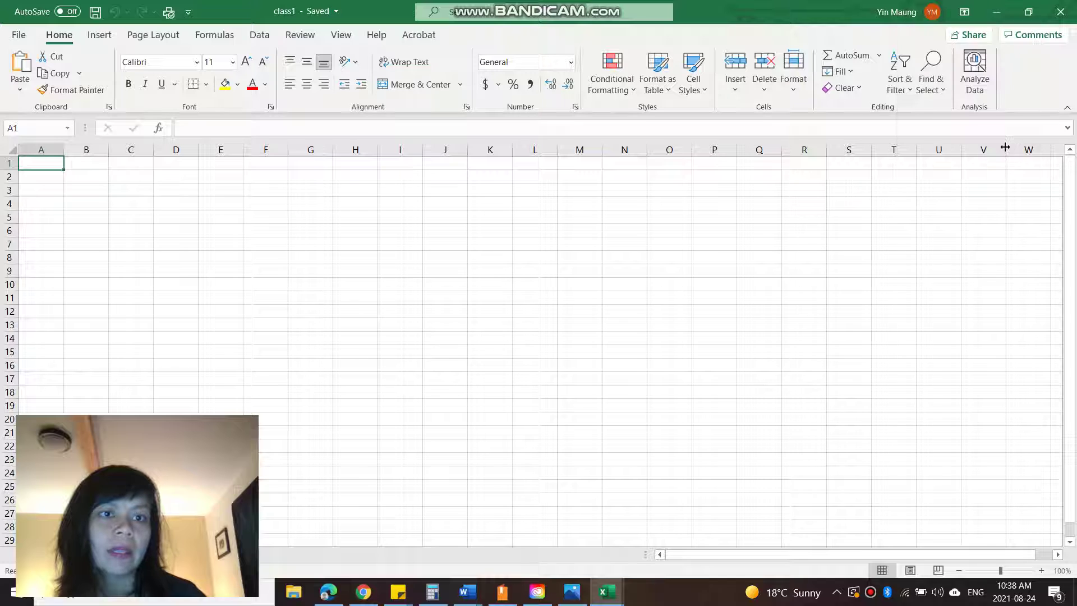
{"action": "left_click", "coordinate": [969, 19]}
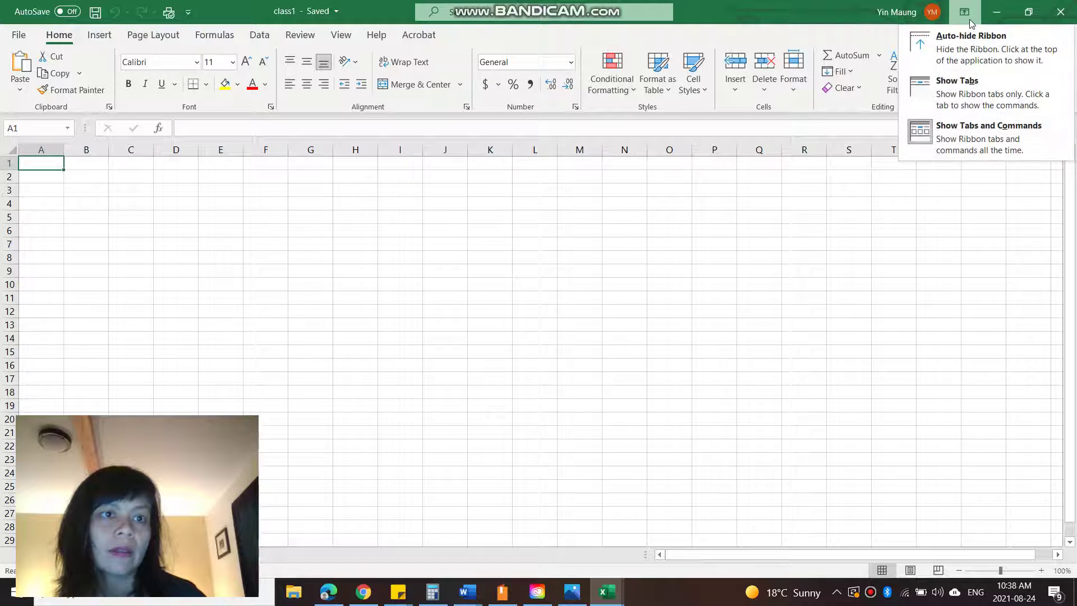
{"action": "left_click", "coordinate": [983, 81]}
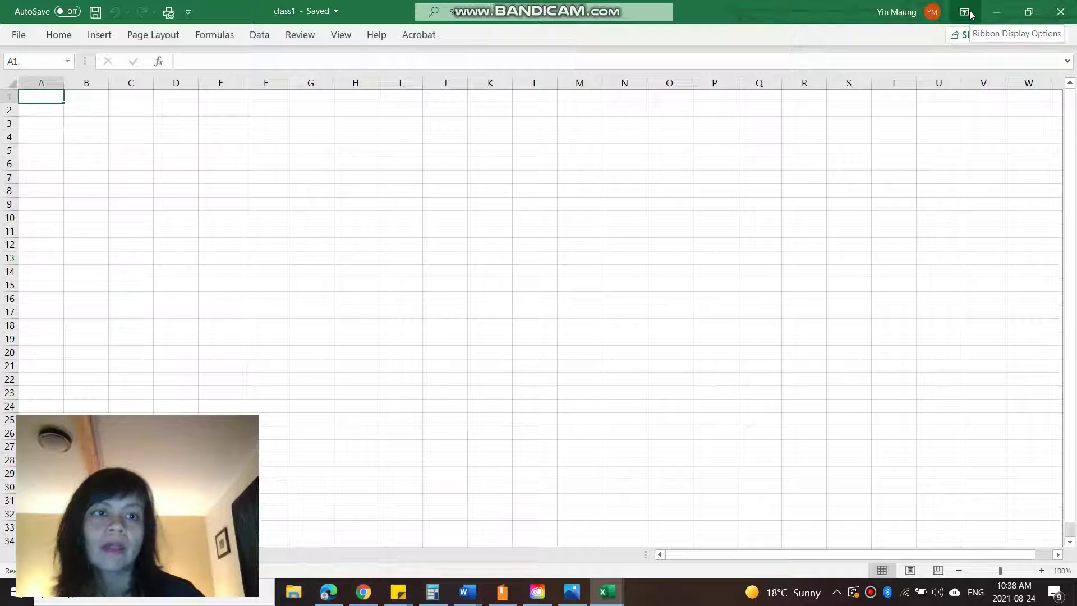
{"action": "left_click", "coordinate": [970, 12]}
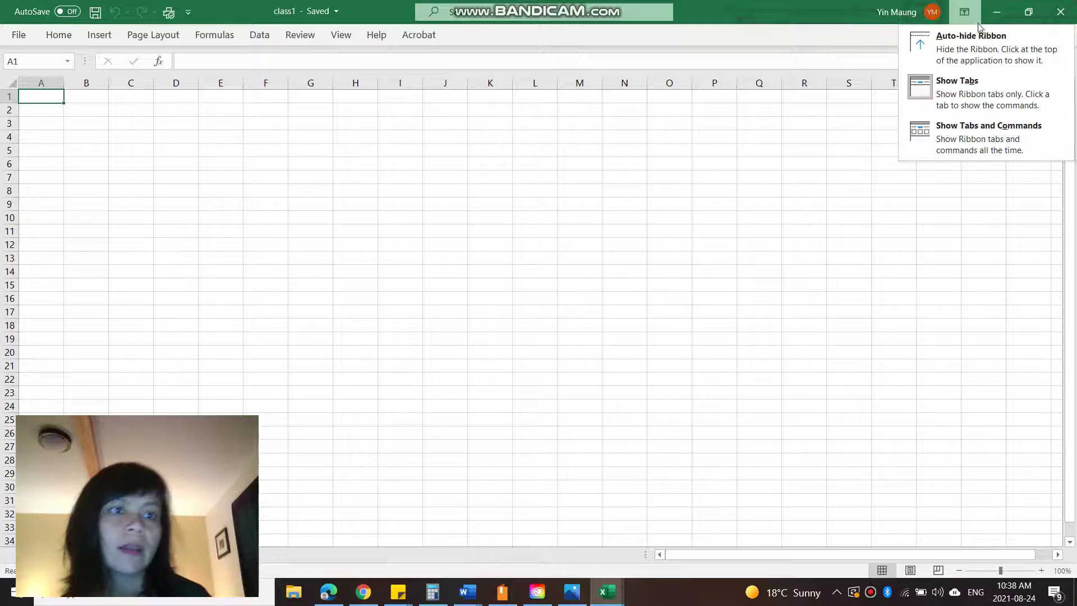
{"action": "left_click", "coordinate": [988, 100]}
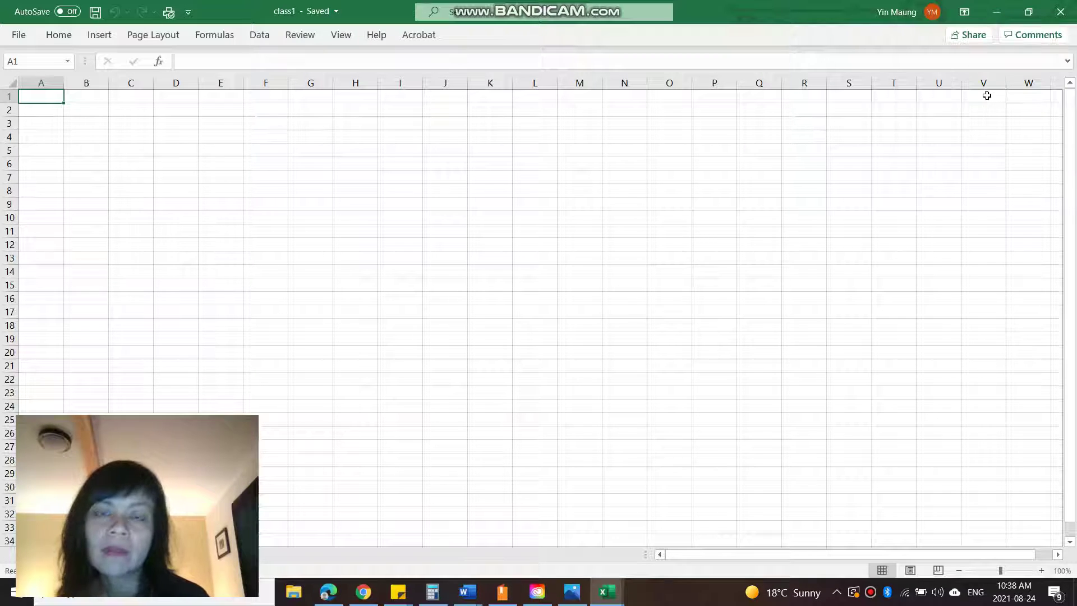
{"action": "left_click", "coordinate": [964, 12]}
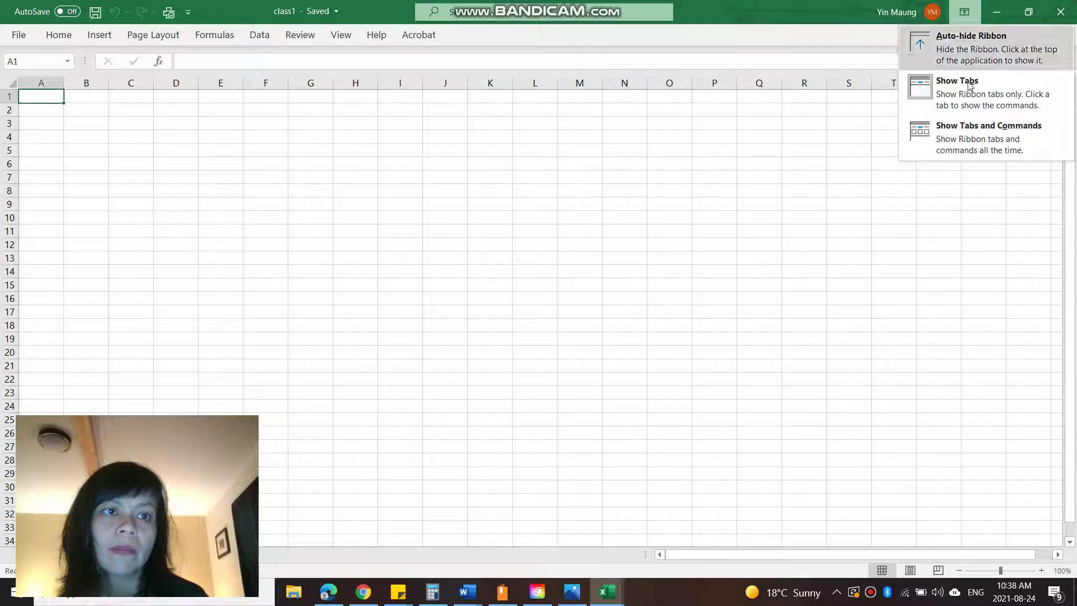
{"action": "left_click", "coordinate": [929, 84]}
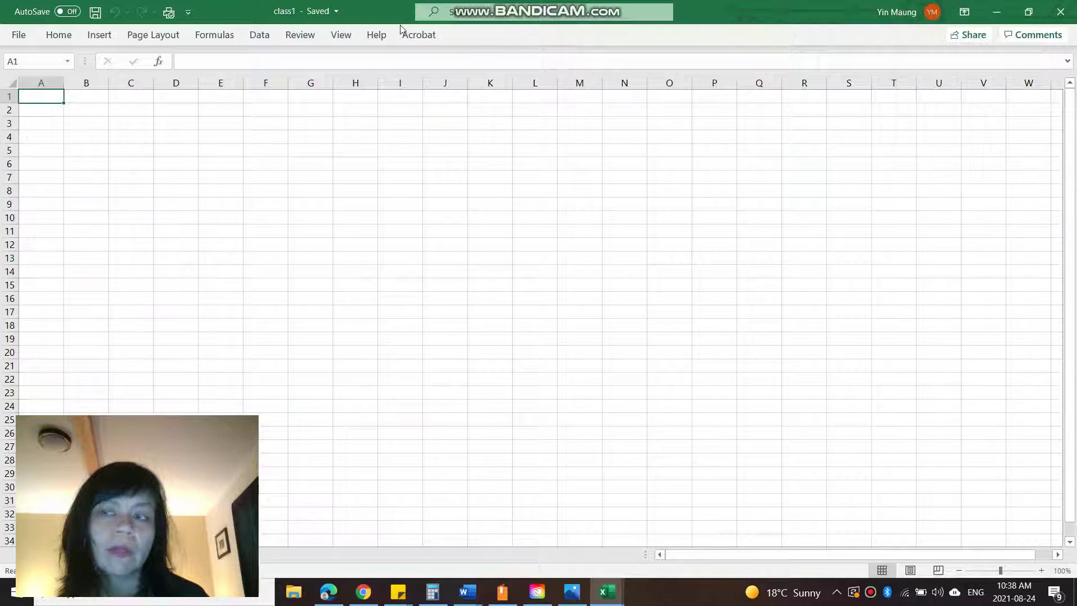
Step: Drop open the Home and Insert commands, peek at File, then reopen Ribbon Display Options
{"action": "left_click", "coordinate": [60, 39]}
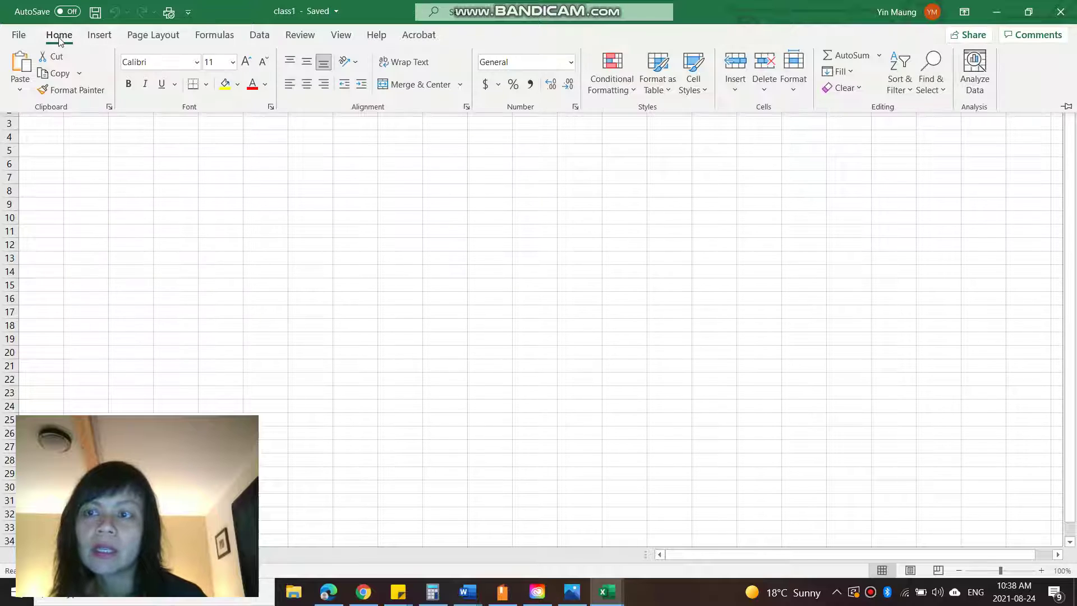
{"action": "left_click", "coordinate": [99, 38]}
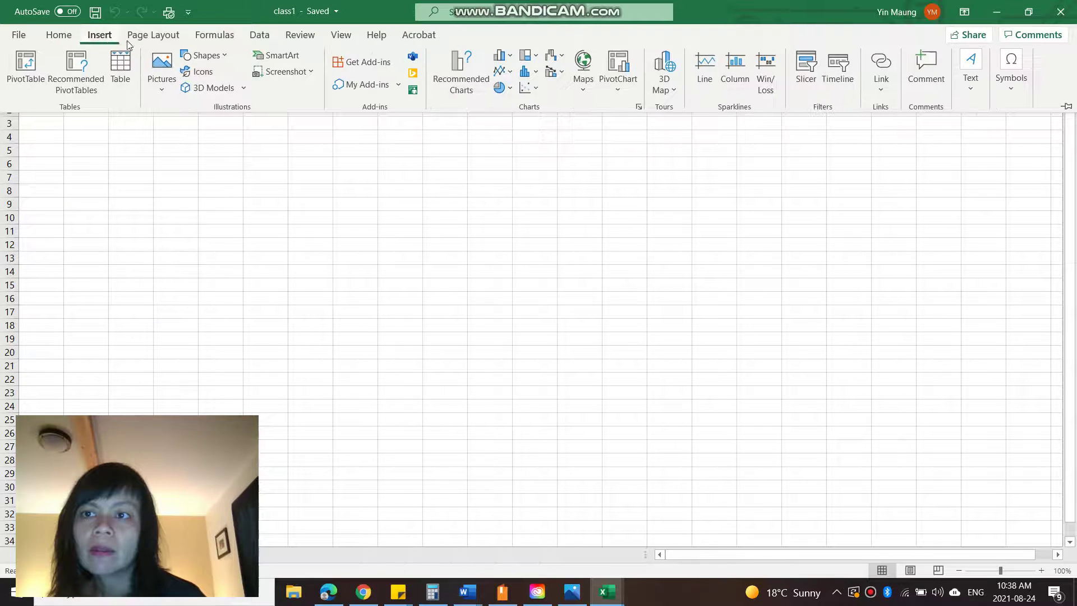
{"action": "left_click", "coordinate": [19, 37]}
{"action": "left_click", "coordinate": [14, 39]}
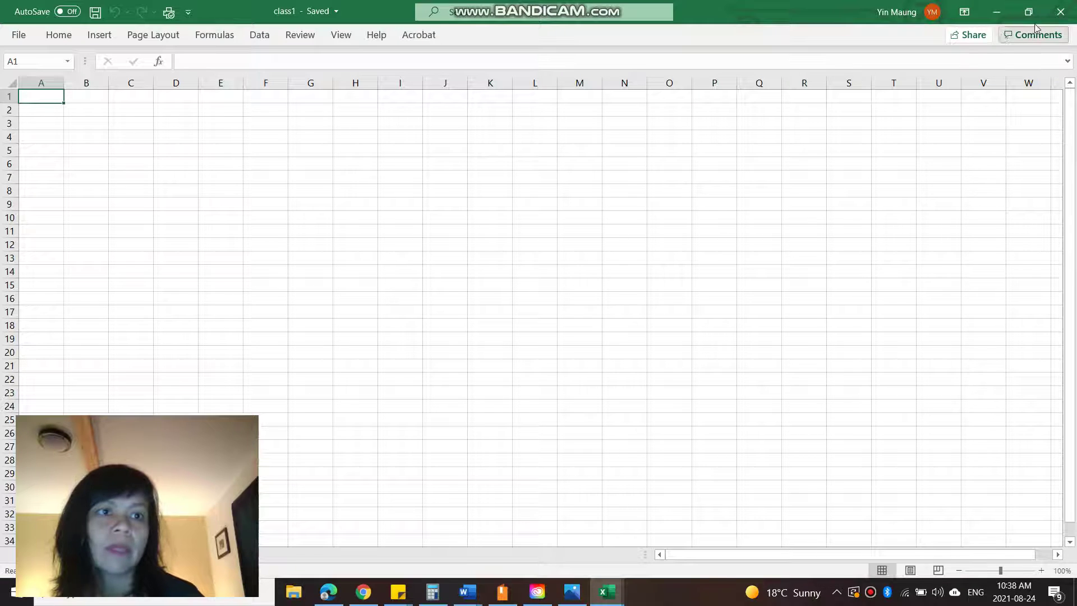
{"action": "left_click", "coordinate": [965, 12]}
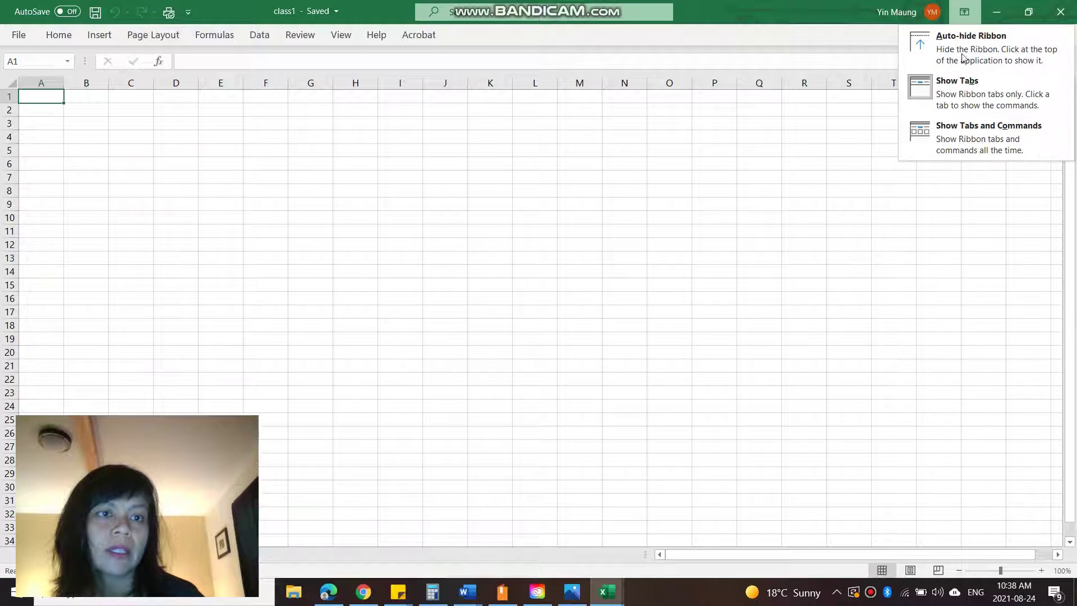
Step: Set the ribbon to Show Tabs and Commands and display the Home commands
{"action": "left_click", "coordinate": [975, 135]}
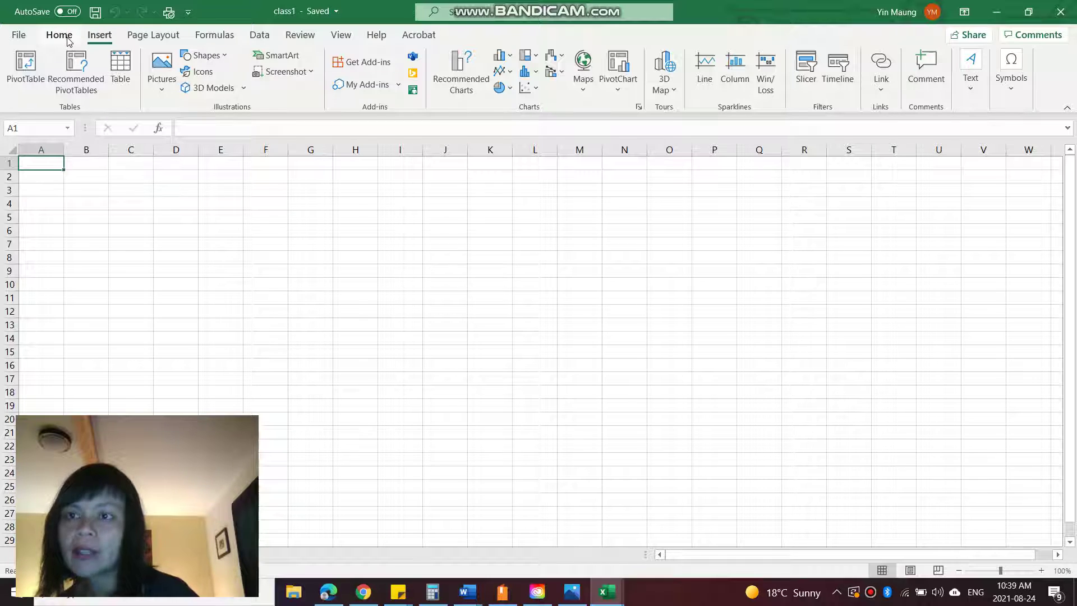
{"action": "left_click", "coordinate": [70, 40]}
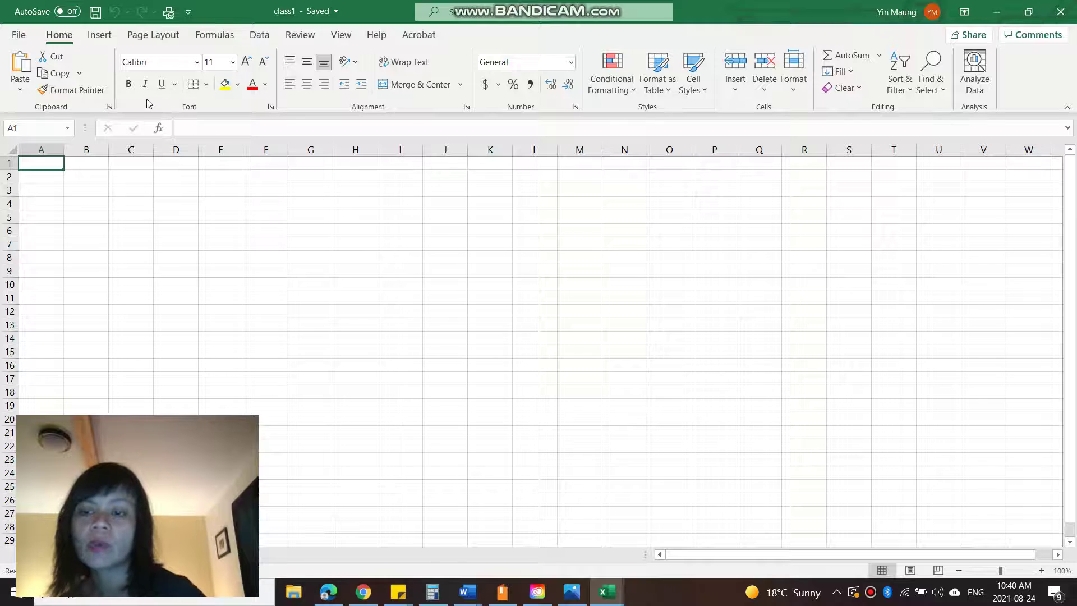
Step: View the Insert tab, then switch the ribbon to the Page Layout tab
{"action": "left_click", "coordinate": [99, 37]}
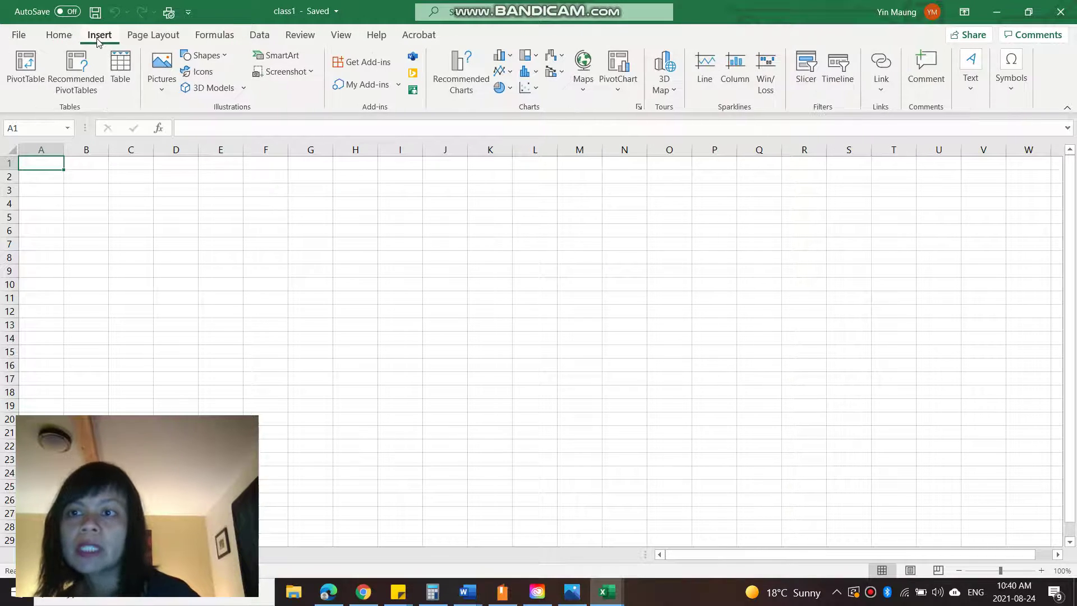
{"action": "mouse_move", "coordinate": [530, 5]}
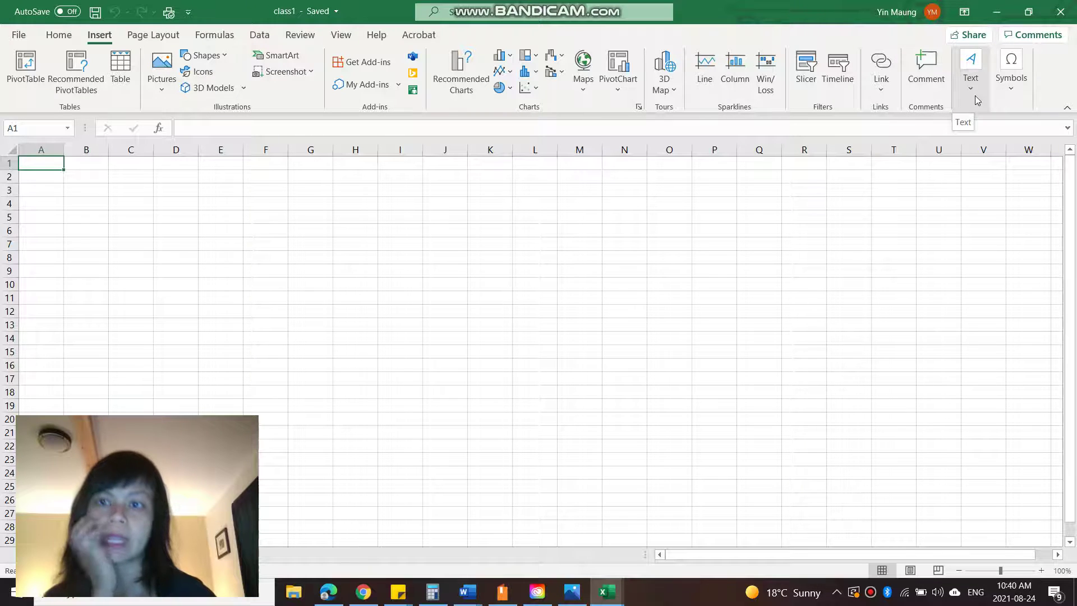
{"action": "left_click", "coordinate": [168, 36]}
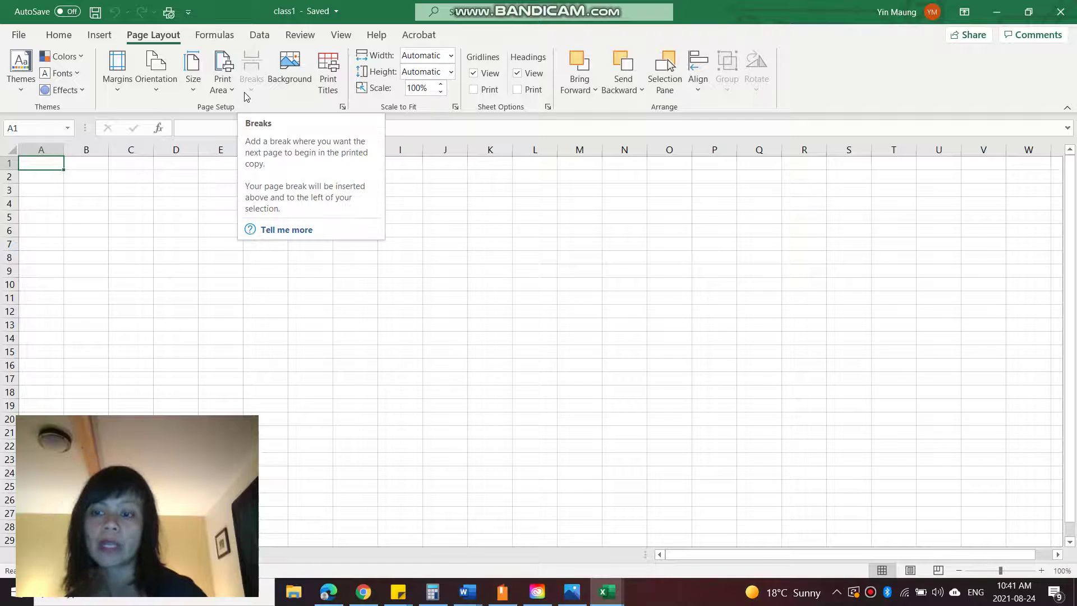
Step: Look over the Formulas tab, then show the Data tab
{"action": "left_click", "coordinate": [215, 34]}
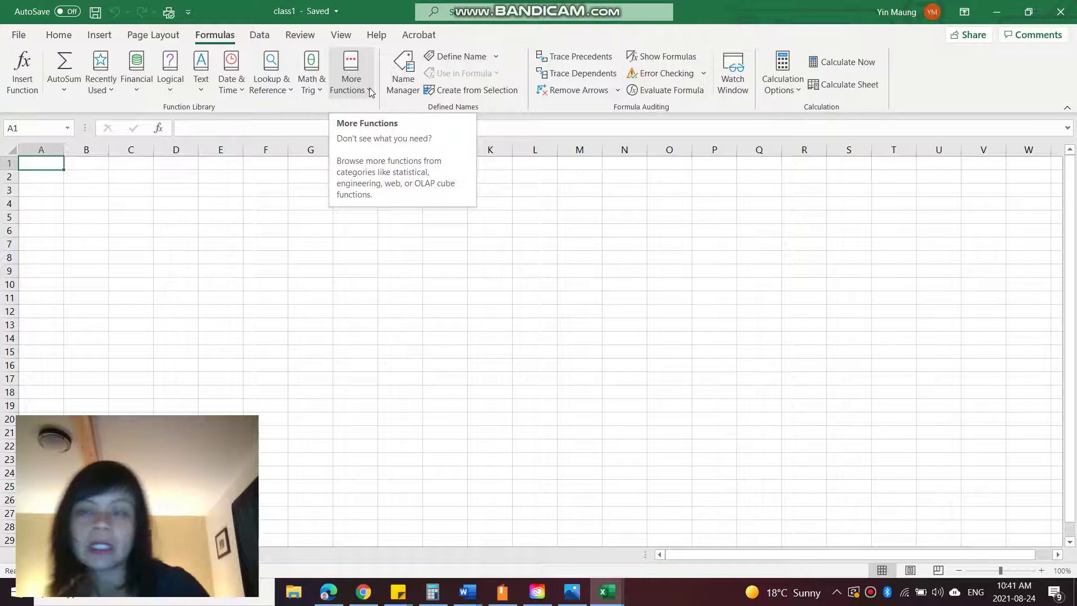
{"action": "left_click", "coordinate": [260, 35]}
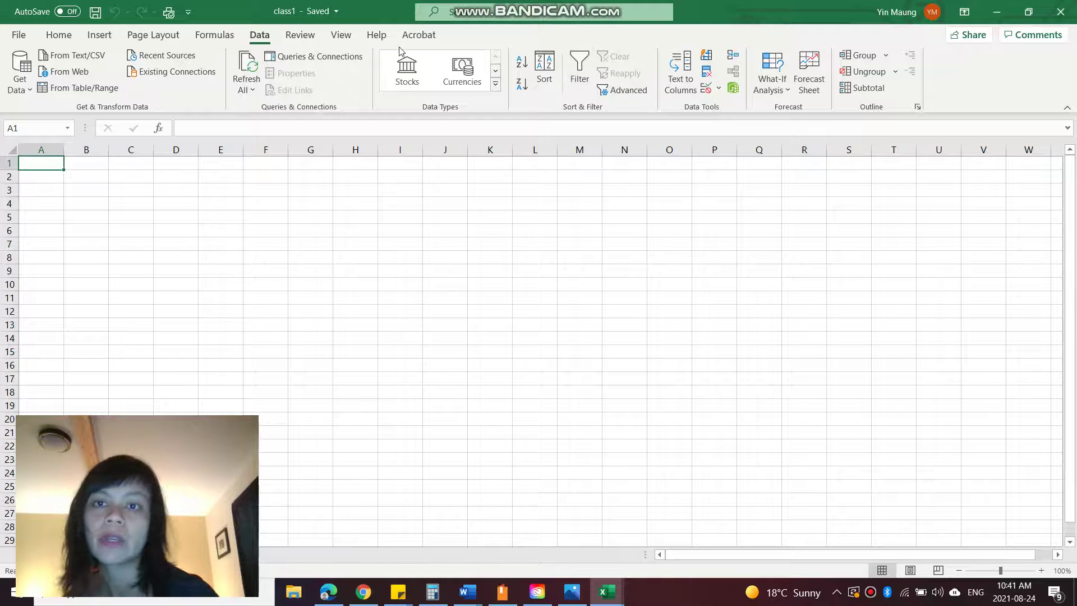
Step: Step through the Review, View and Help tabs in turn
{"action": "left_click", "coordinate": [311, 36]}
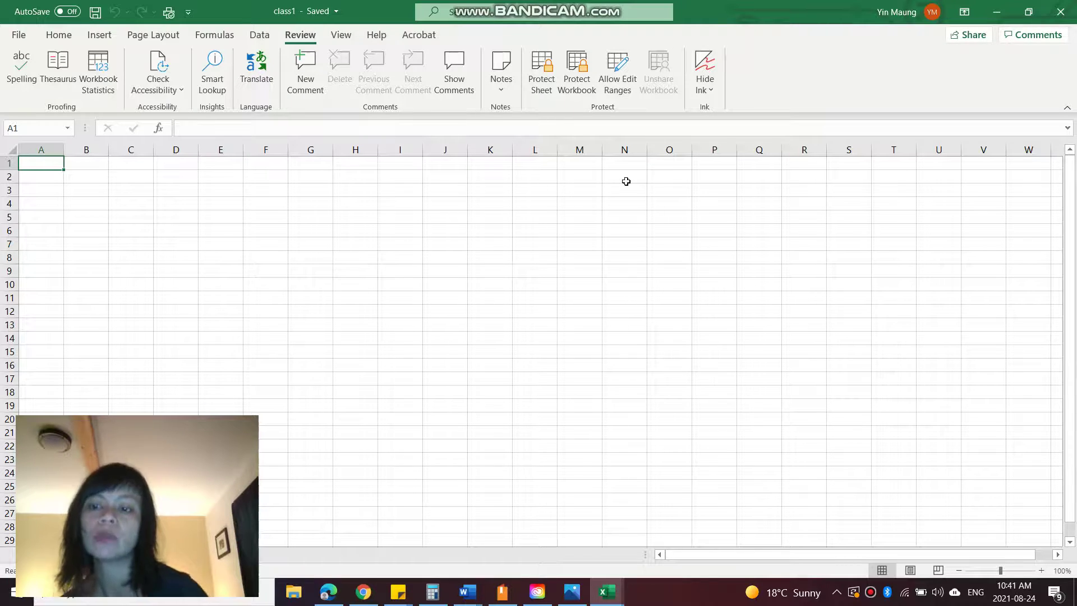
{"action": "left_click", "coordinate": [344, 41]}
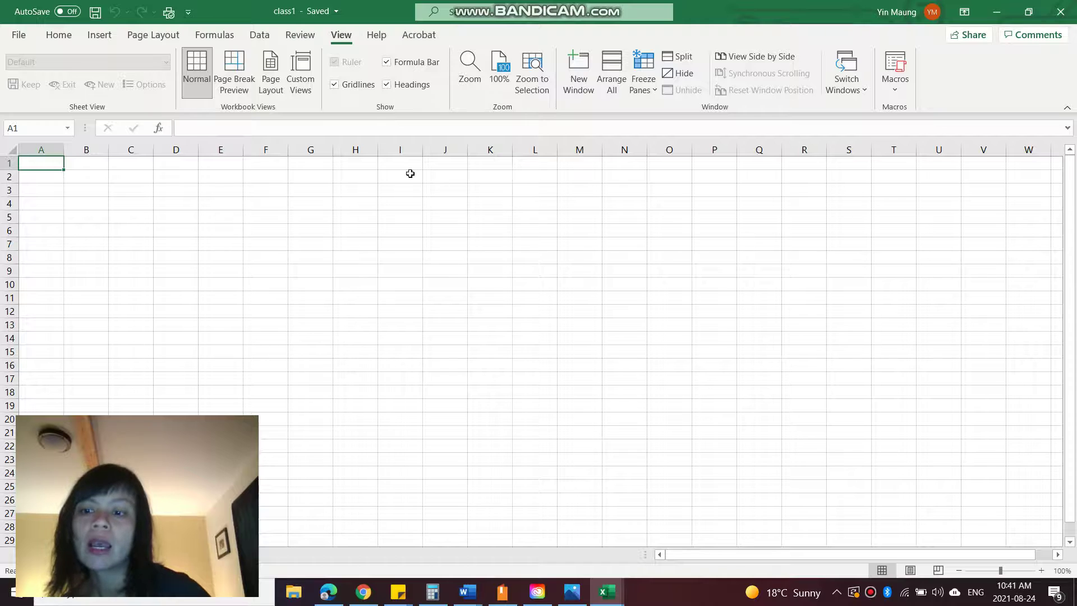
{"action": "left_click", "coordinate": [384, 40]}
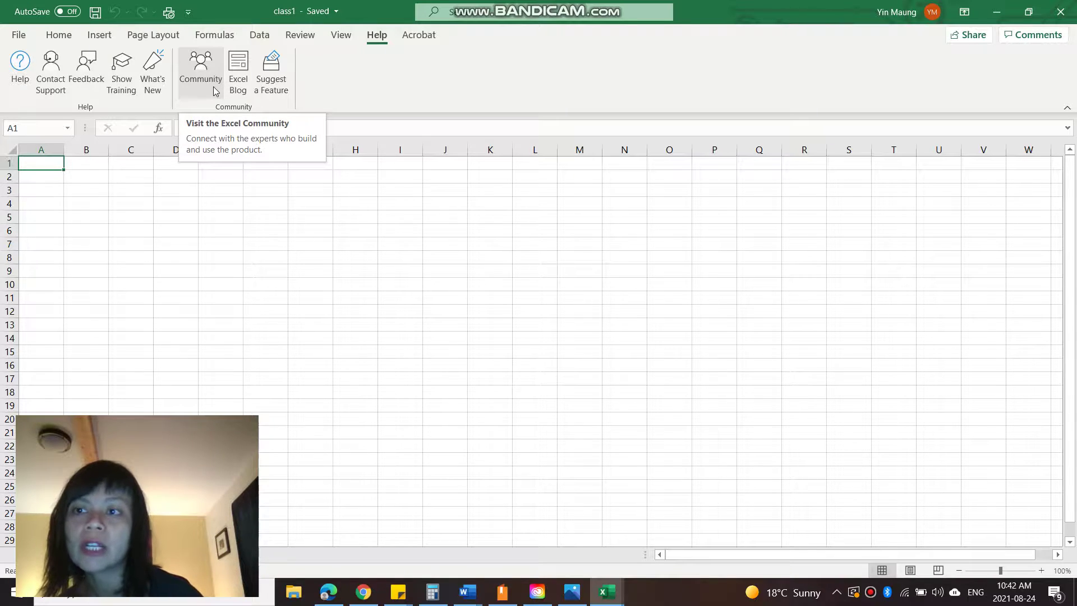
Step: Open and close the Help pane, view the Acrobat tab, then return to Home
{"action": "left_click", "coordinate": [17, 71]}
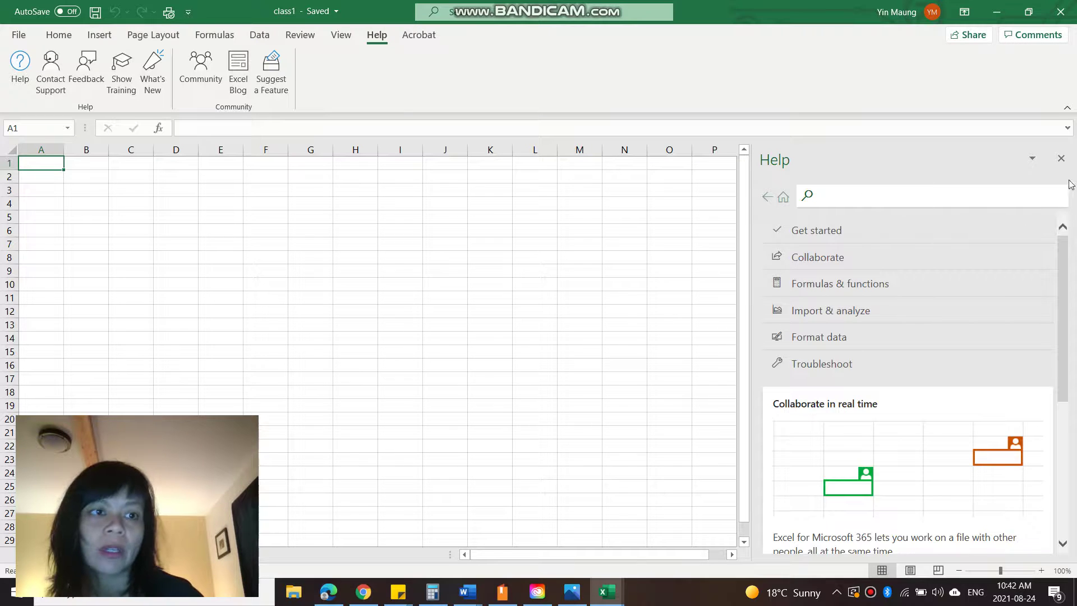
{"action": "left_click", "coordinate": [1062, 159]}
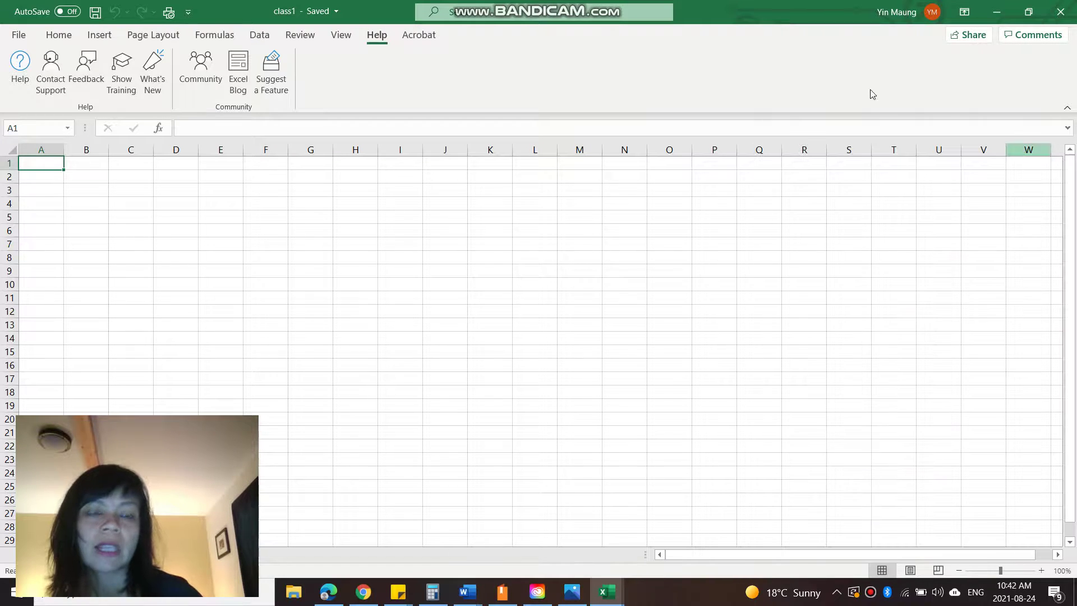
{"action": "left_click", "coordinate": [420, 36]}
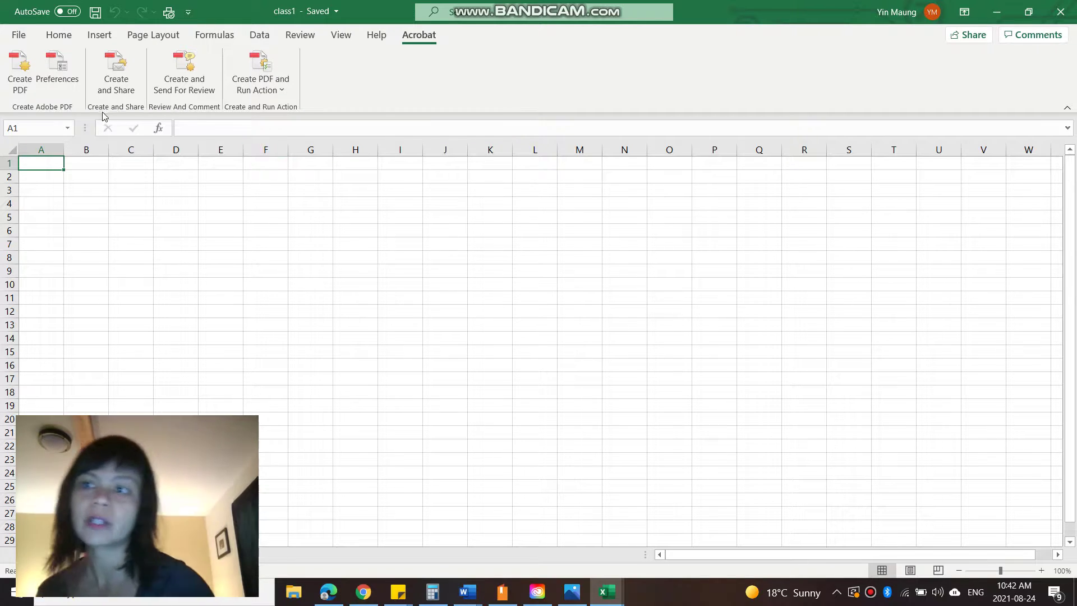
{"action": "left_click", "coordinate": [61, 39]}
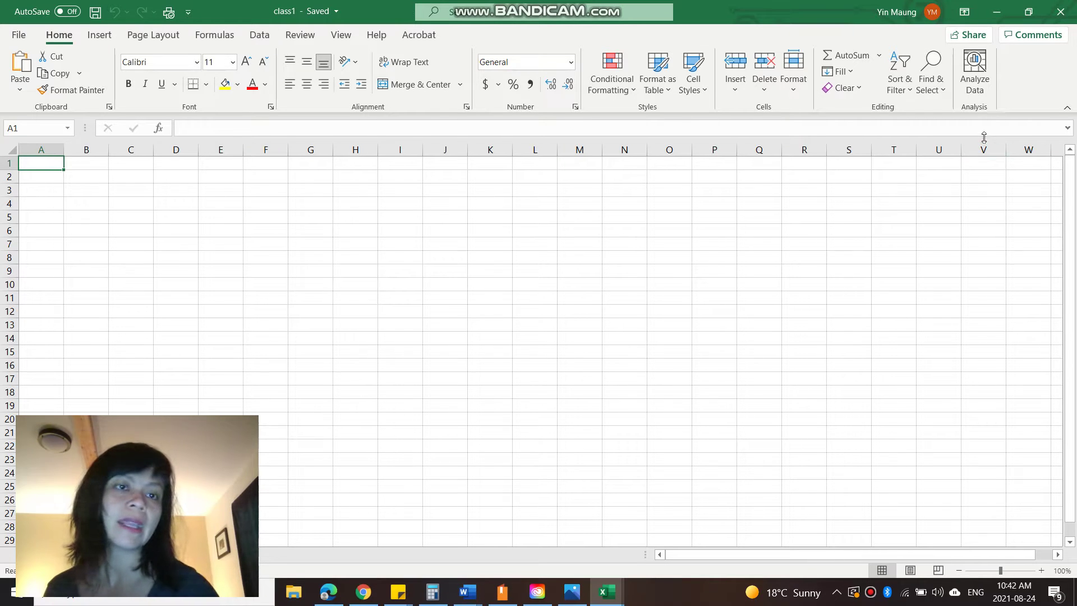
{"action": "left_click", "coordinate": [960, 17]}
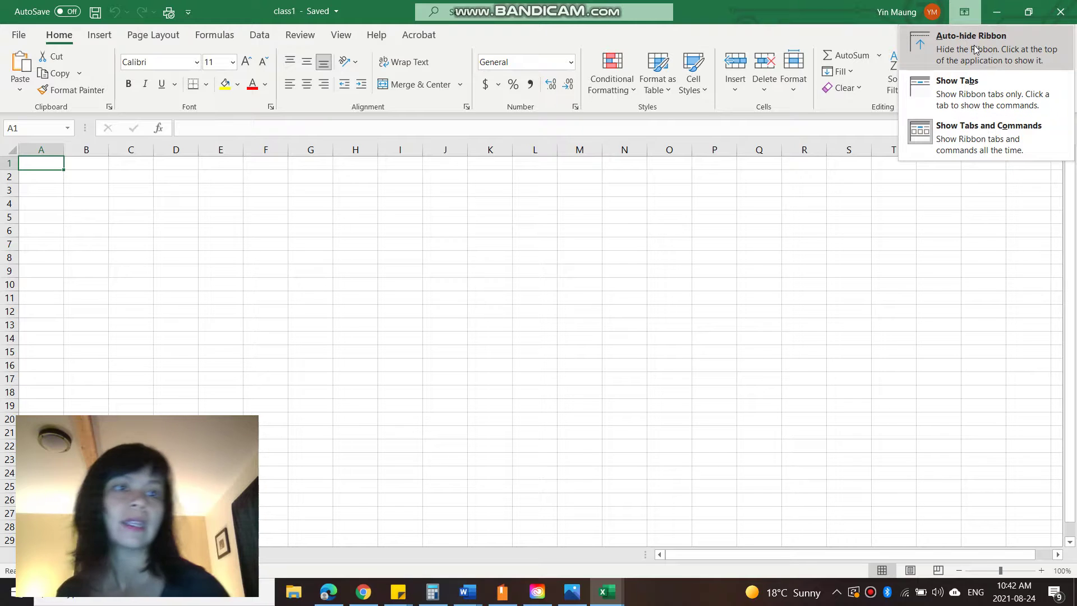
{"action": "left_click", "coordinate": [651, 223]}
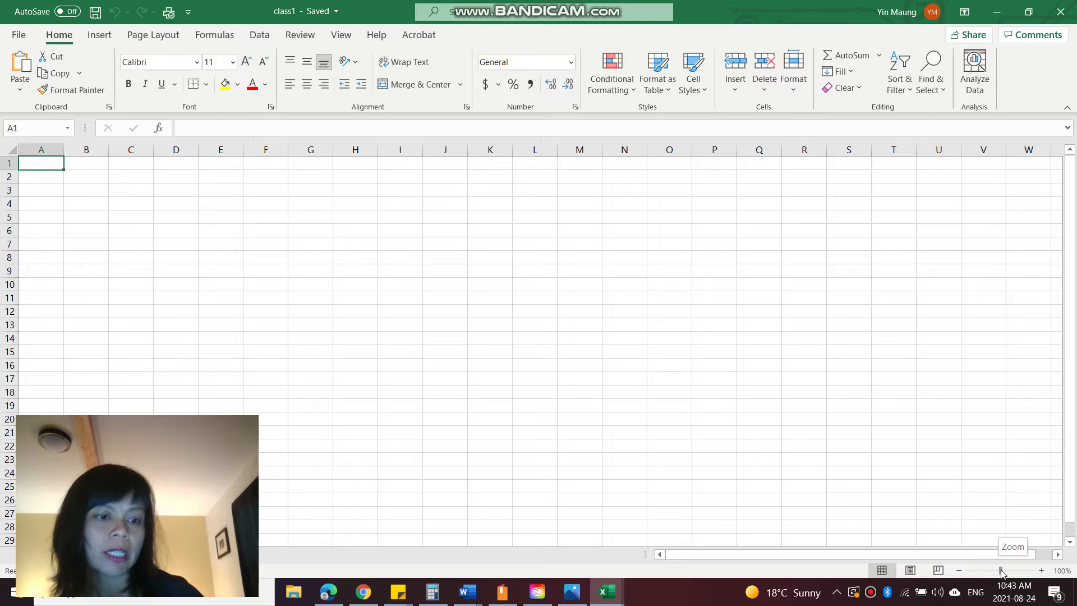
{"action": "left_click_drag", "start_coordinate": [1001, 570], "coordinate": [1002, 574]}
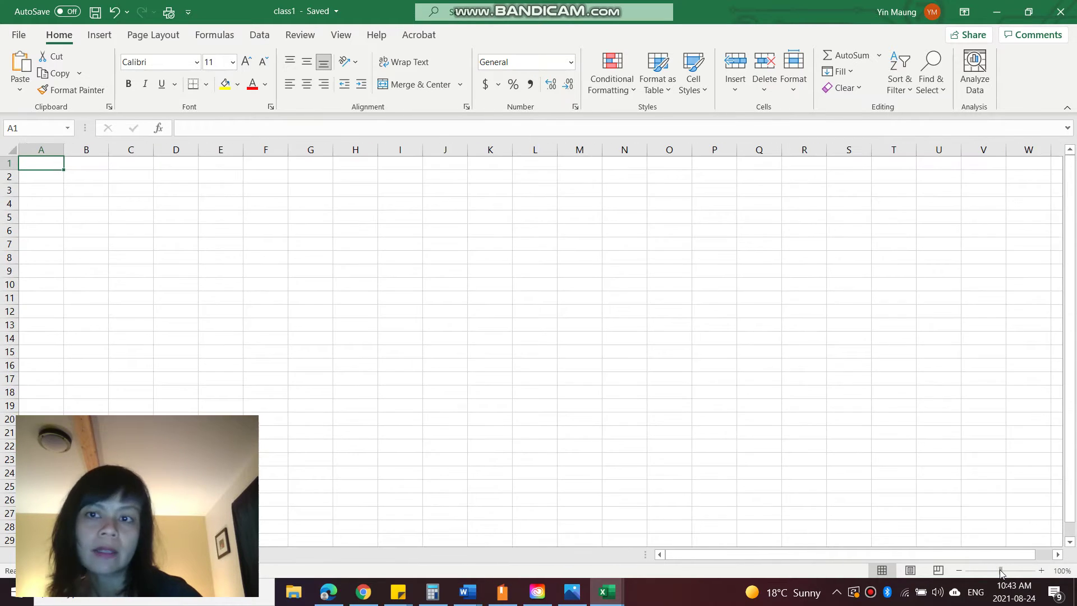